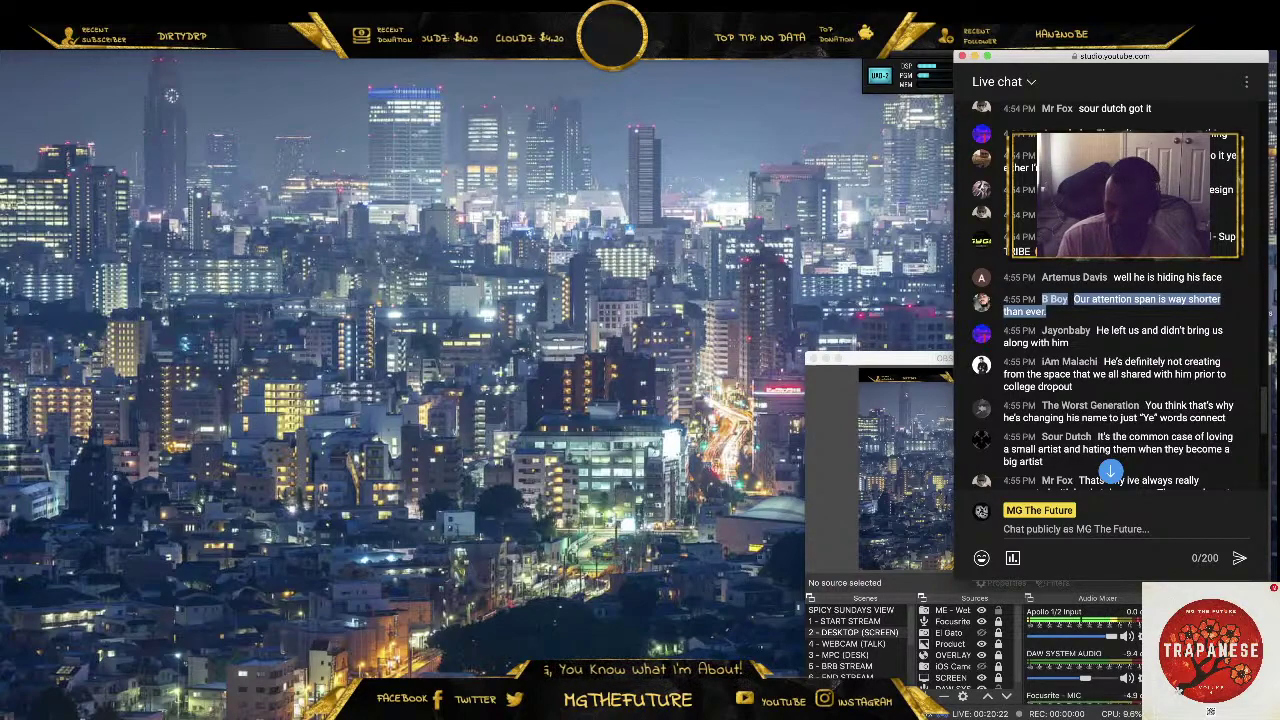
- Switch to iZotope RX 8 and load "Kanye West - Remote Control.mp3" from the Downloads folder
{"action": "left_click", "coordinate": [557, 625]}
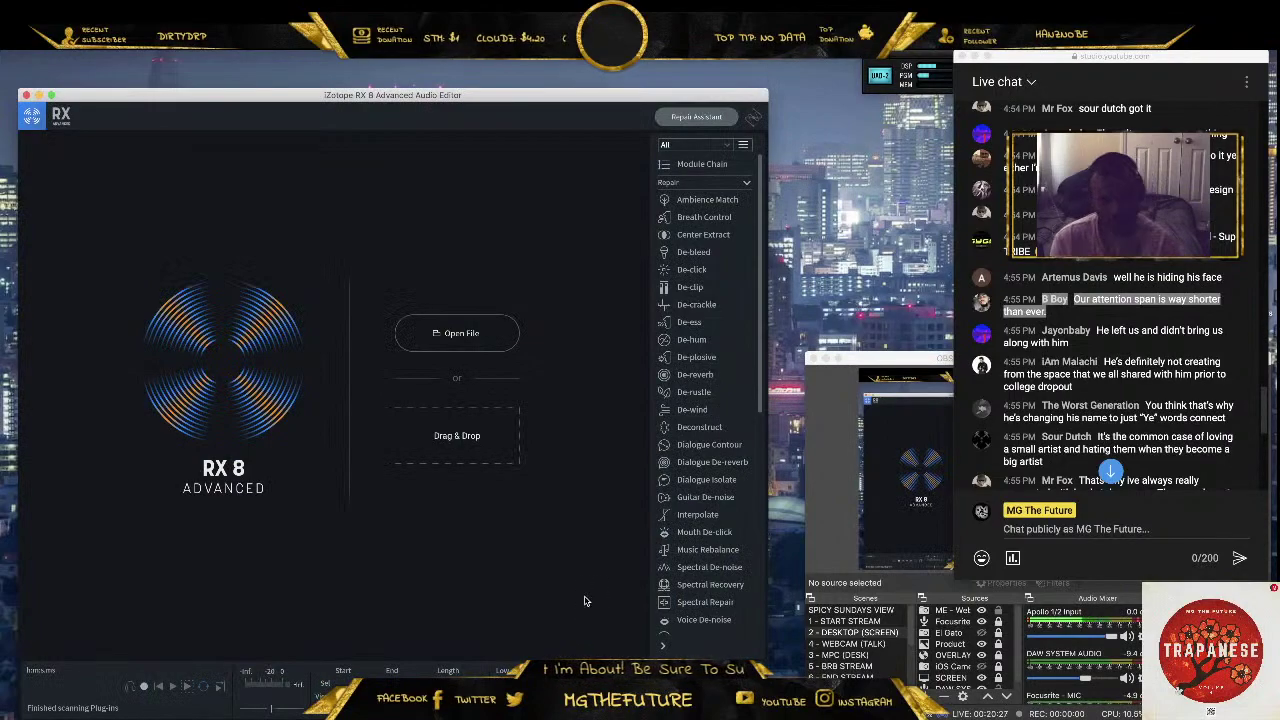
{"action": "left_click", "coordinate": [1108, 715]}
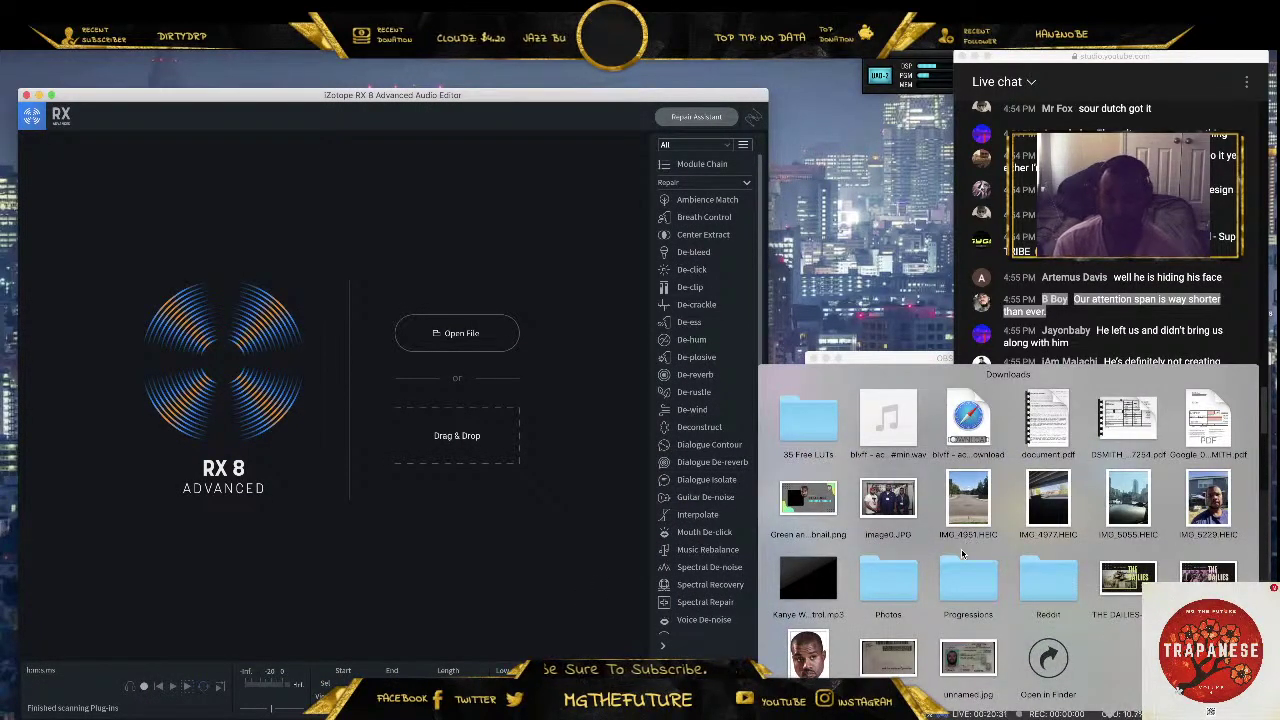
{"action": "left_click_drag", "start_coordinate": [830, 592], "coordinate": [220, 488]}
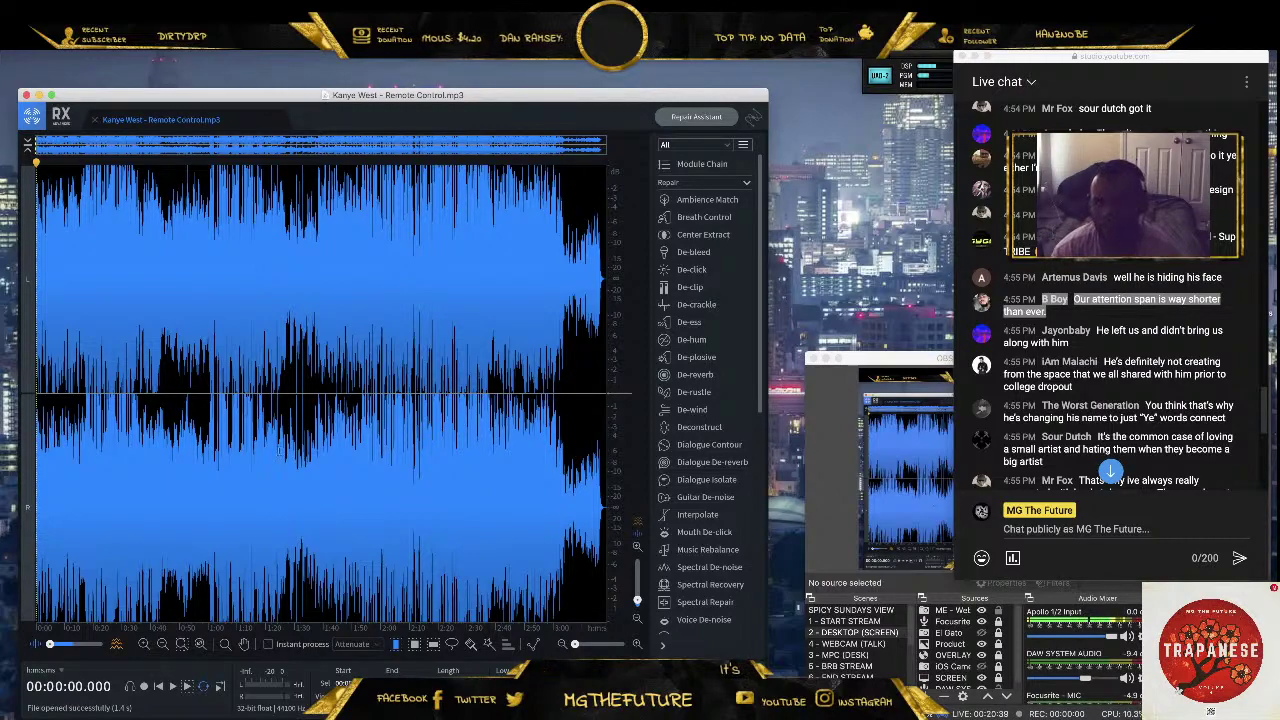
- Select the entire song and separate it into vocal, bass, percussion and other stems with Music Rebalance
{"action": "left_click", "coordinate": [355, 350]}
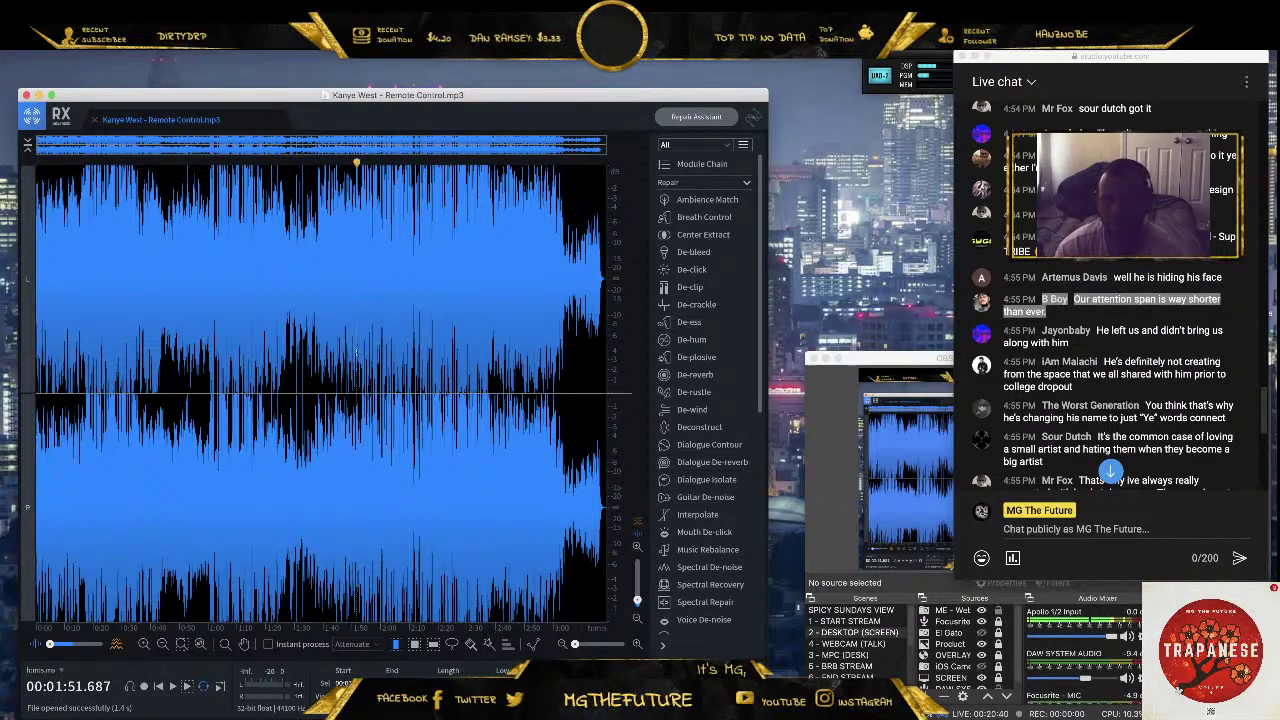
{"action": "key", "text": "ctrl+a"}
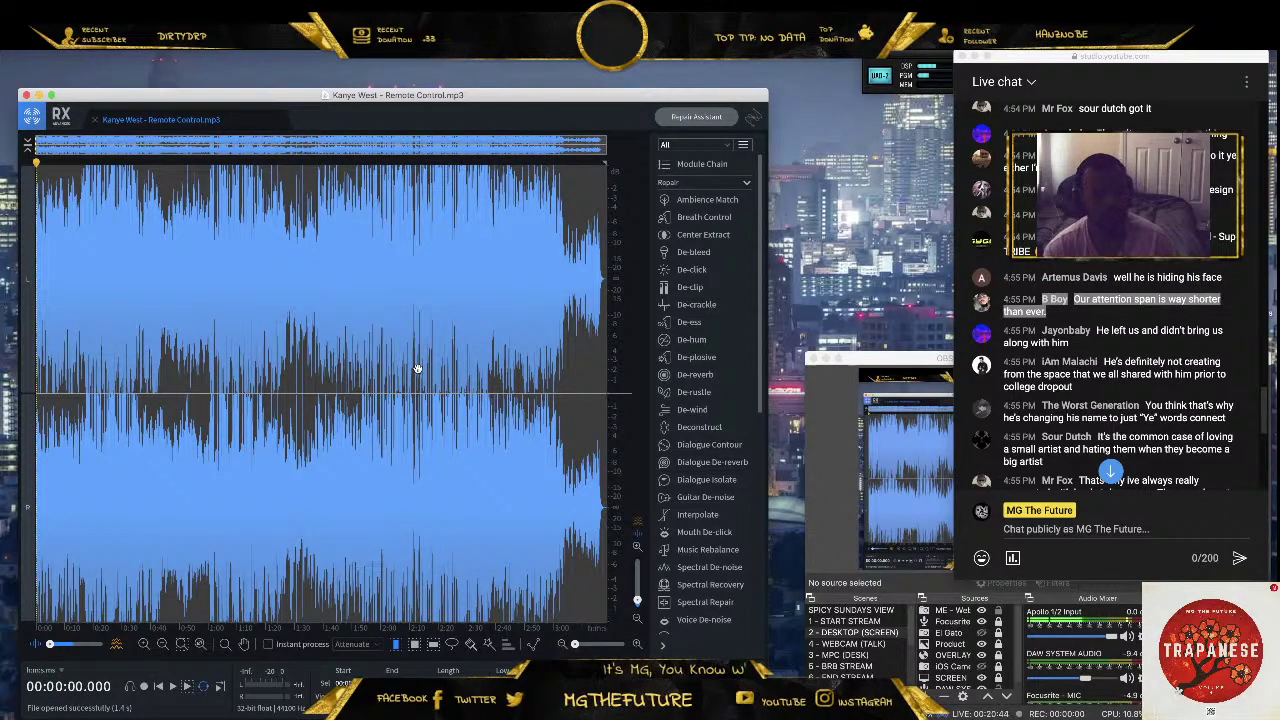
{"action": "scroll", "coordinate": [706, 358], "scroll_direction": "down", "scroll_amount": 4}
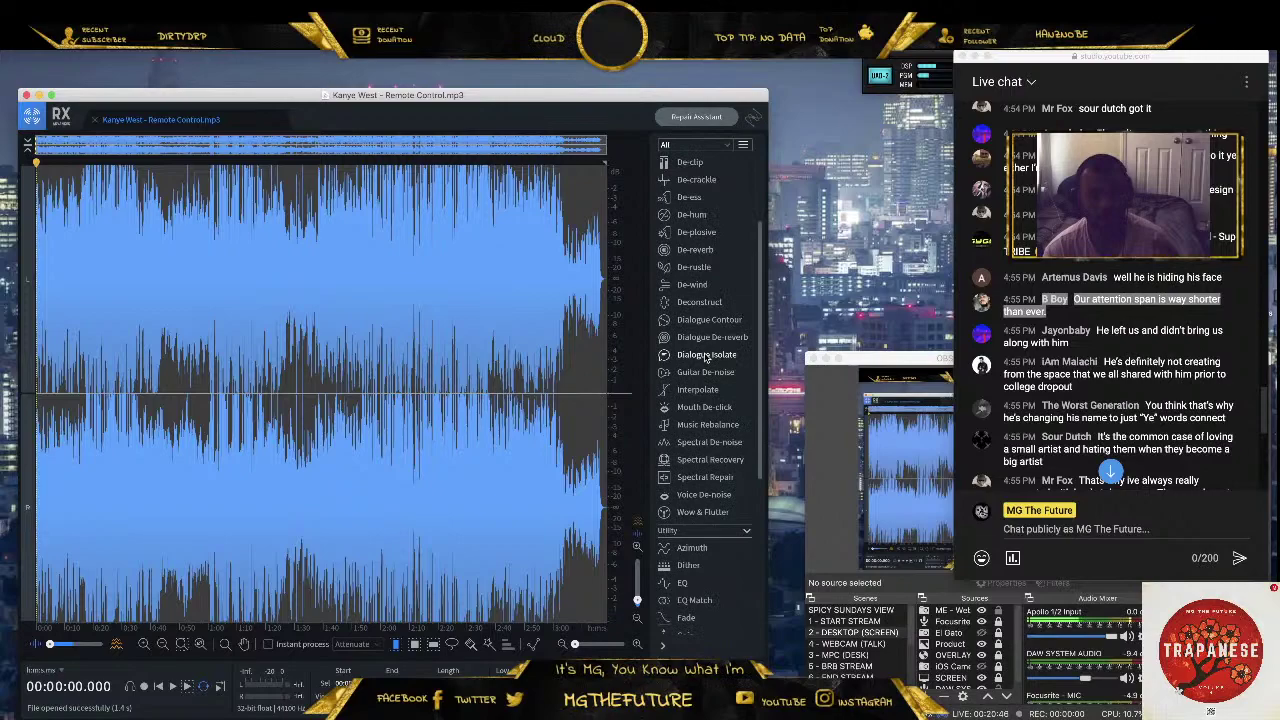
{"action": "scroll", "coordinate": [706, 358], "scroll_direction": "down", "scroll_amount": 3}
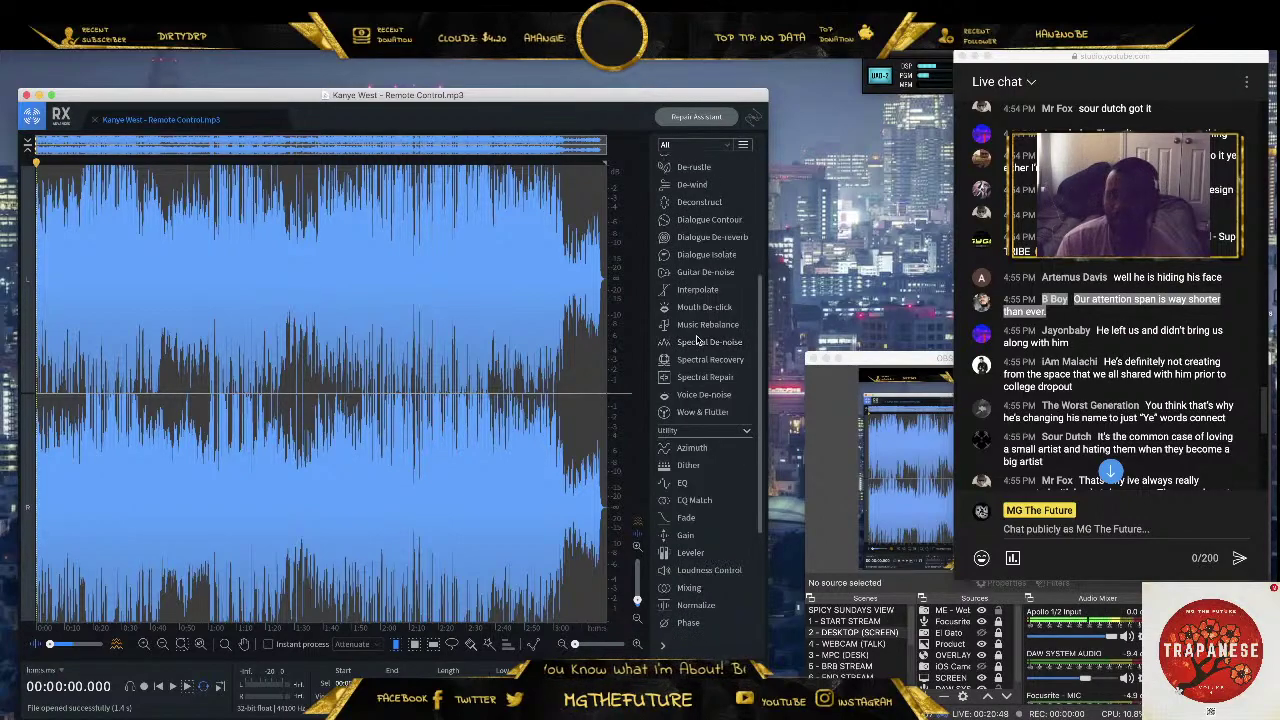
{"action": "scroll", "coordinate": [697, 341], "scroll_direction": "down", "scroll_amount": 3}
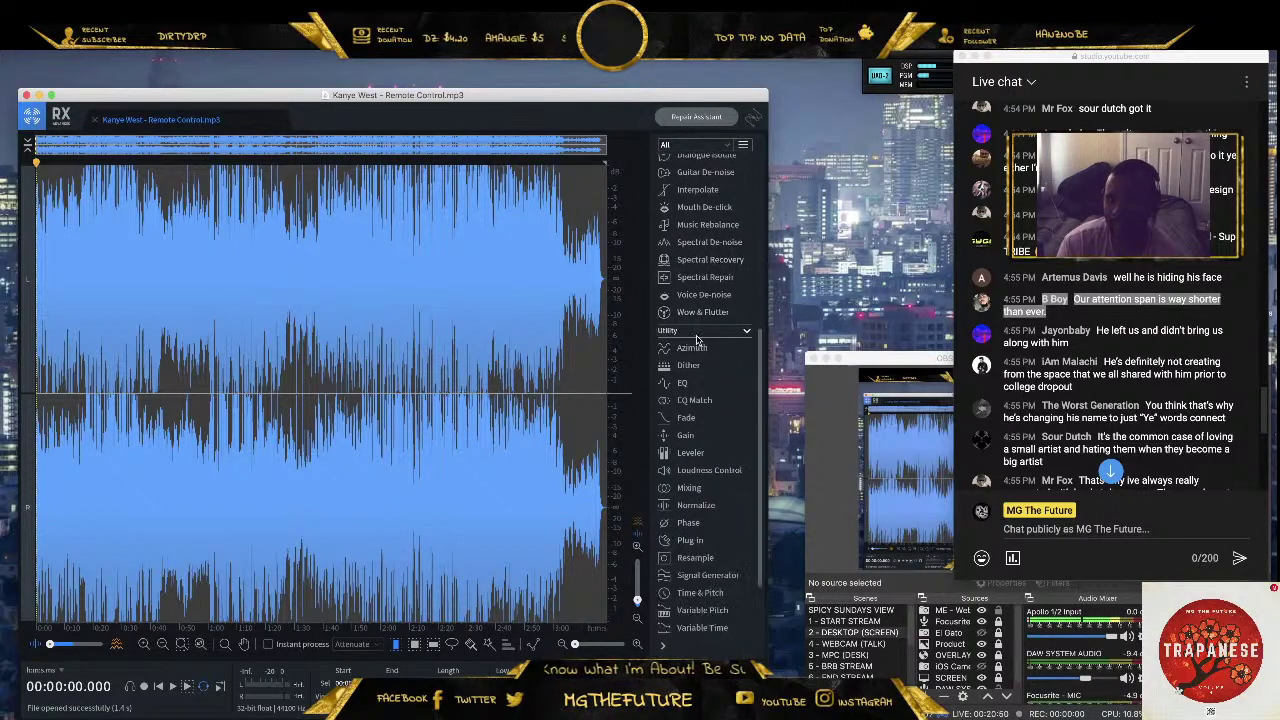
{"action": "scroll", "coordinate": [697, 341], "scroll_direction": "up", "scroll_amount": 3}
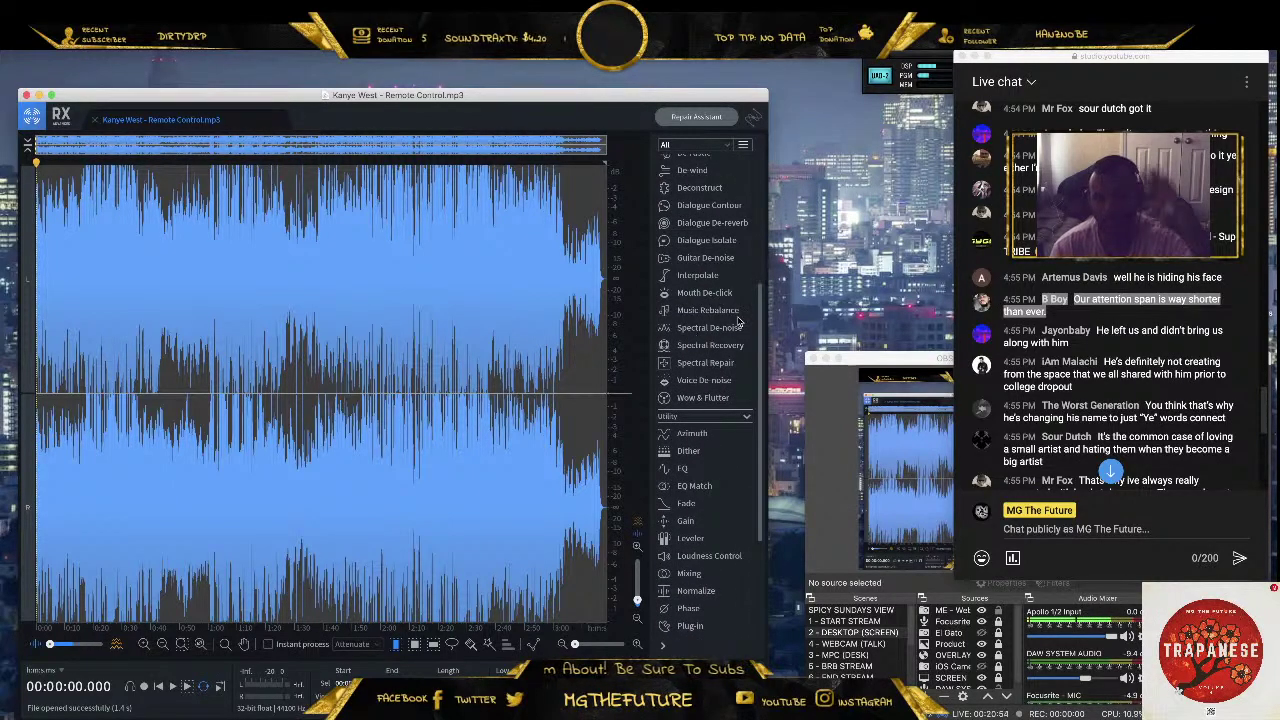
{"action": "left_click", "coordinate": [712, 311]}
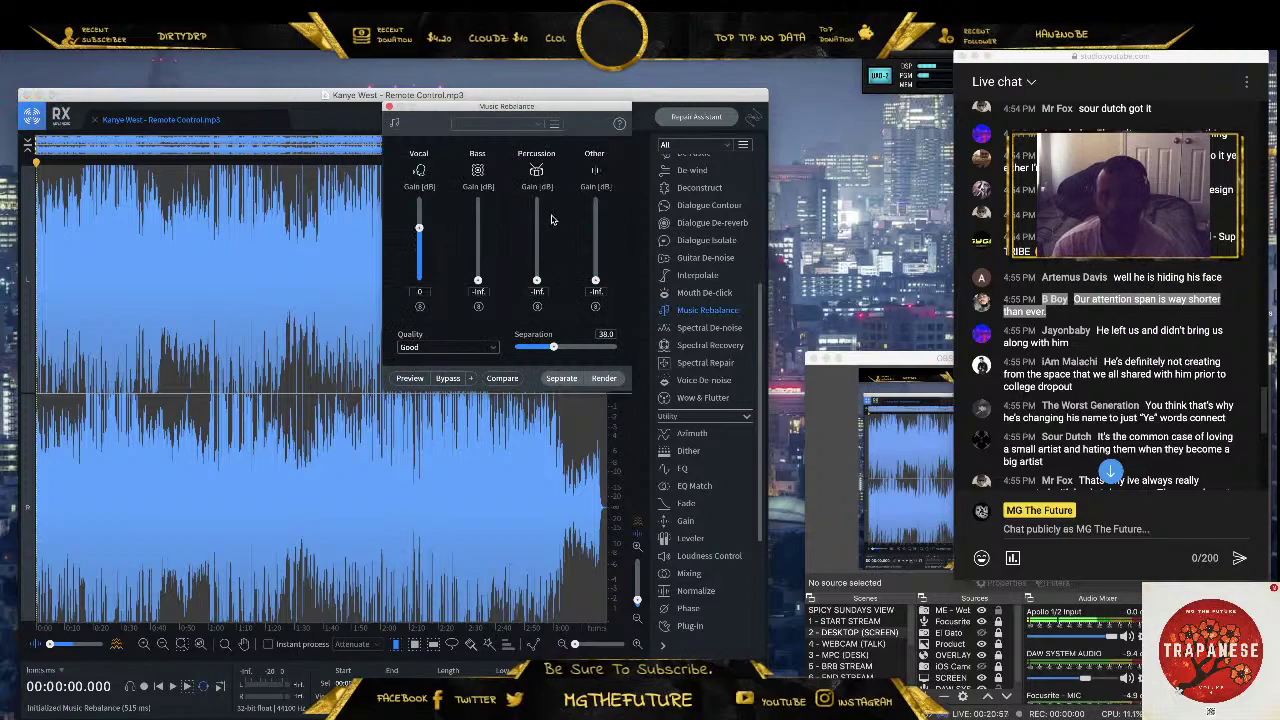
{"action": "left_click", "coordinate": [563, 379]}
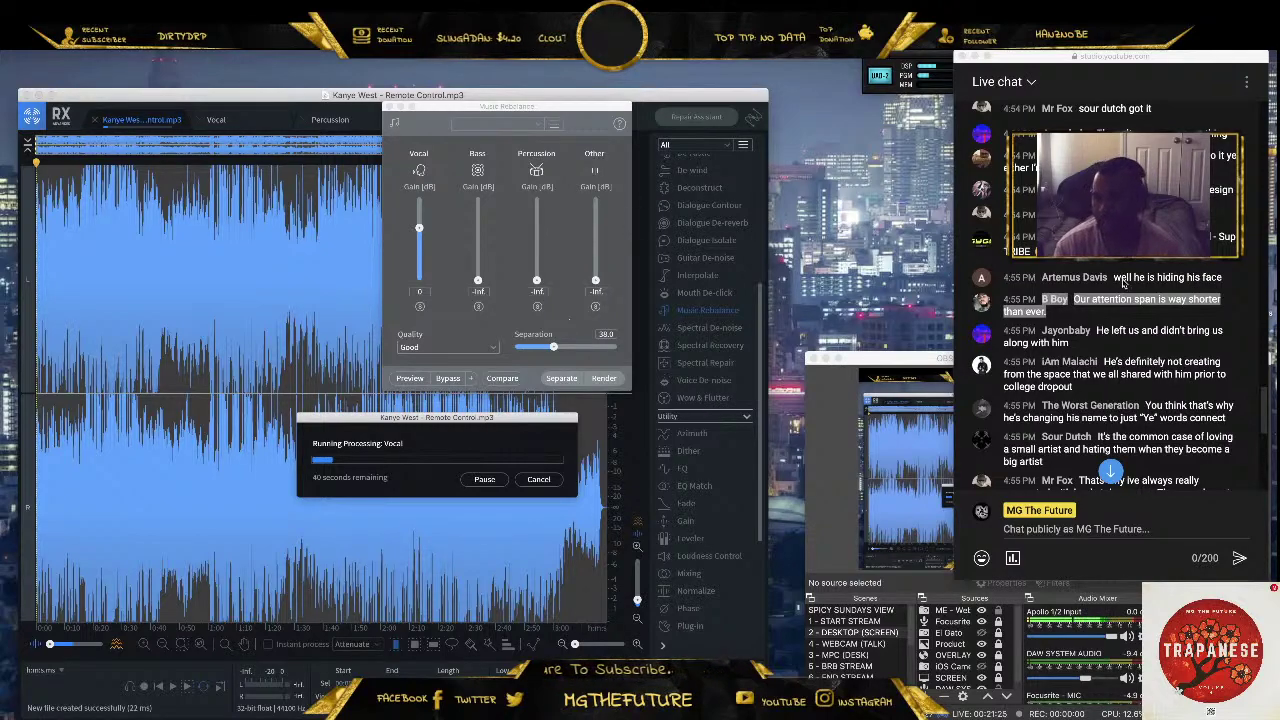
- Read the live chat, highlighting the 4:55 PM comments about the time before college dropout and about loving a small artist
{"action": "scroll", "coordinate": [1130, 304], "scroll_direction": "down", "scroll_amount": 1}
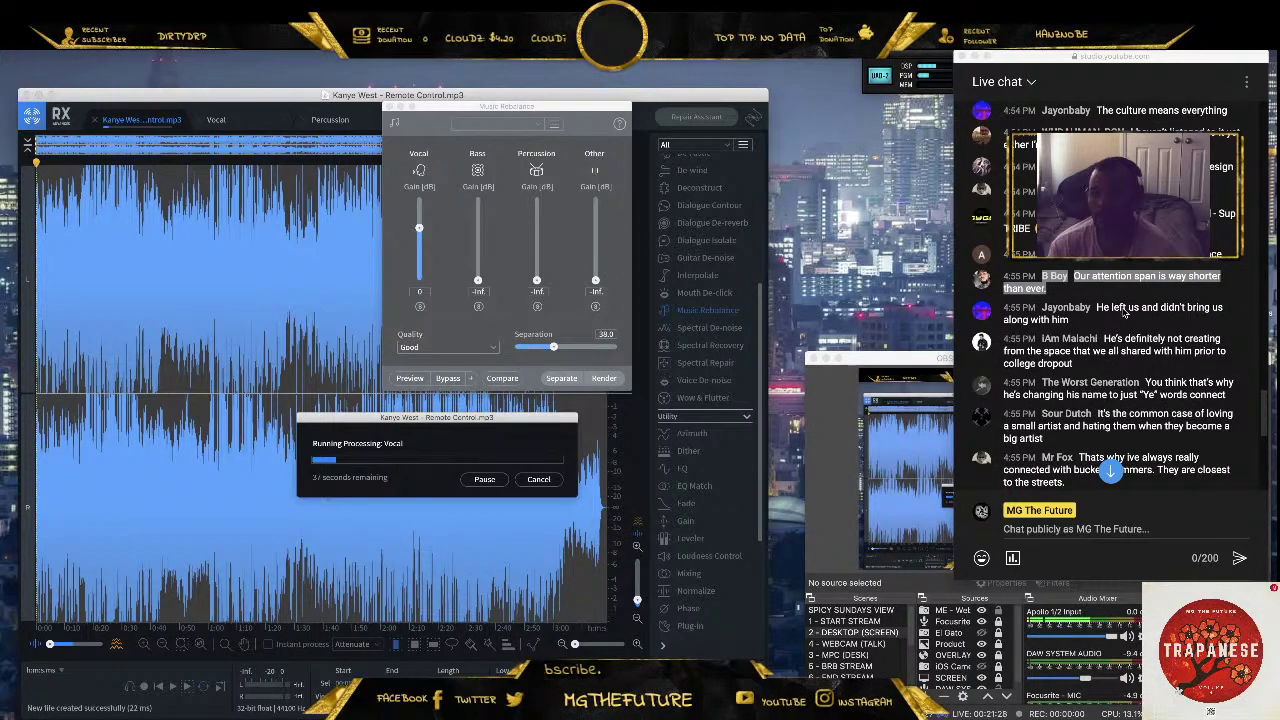
{"action": "scroll", "coordinate": [1124, 313], "scroll_direction": "down", "scroll_amount": 2}
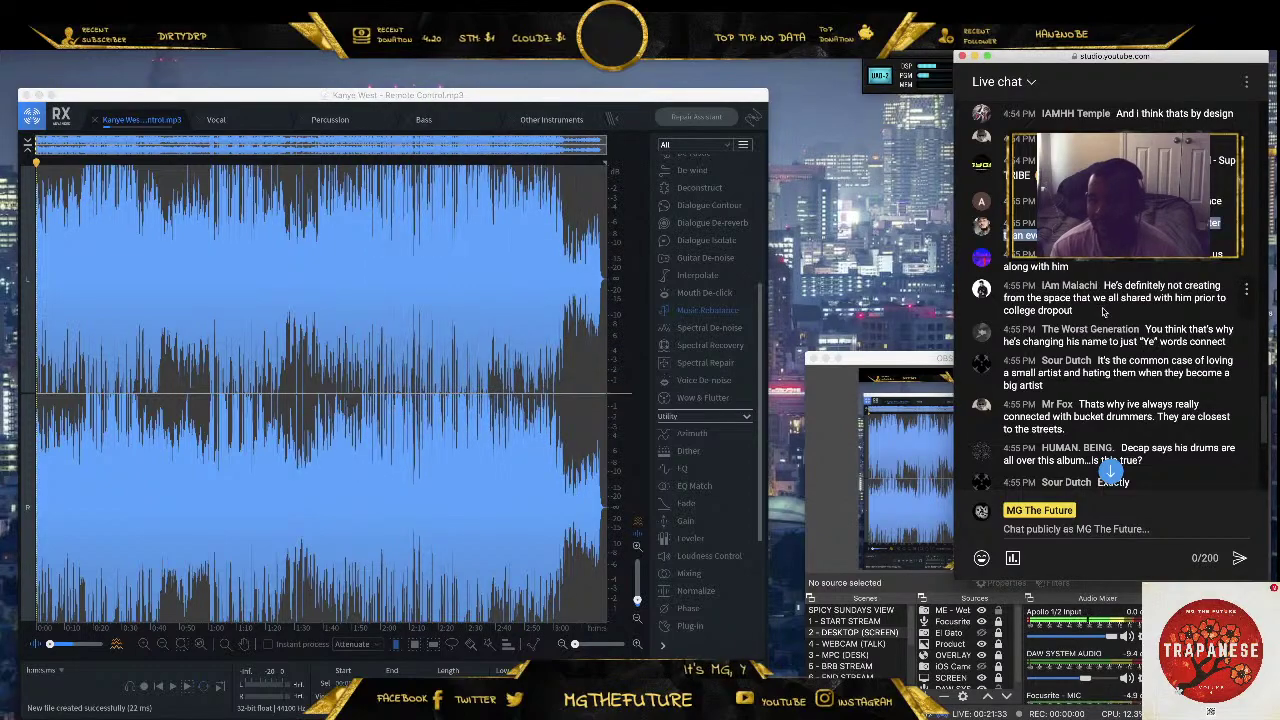
{"action": "left_click_drag", "start_coordinate": [1072, 310], "coordinate": [1073, 284]}
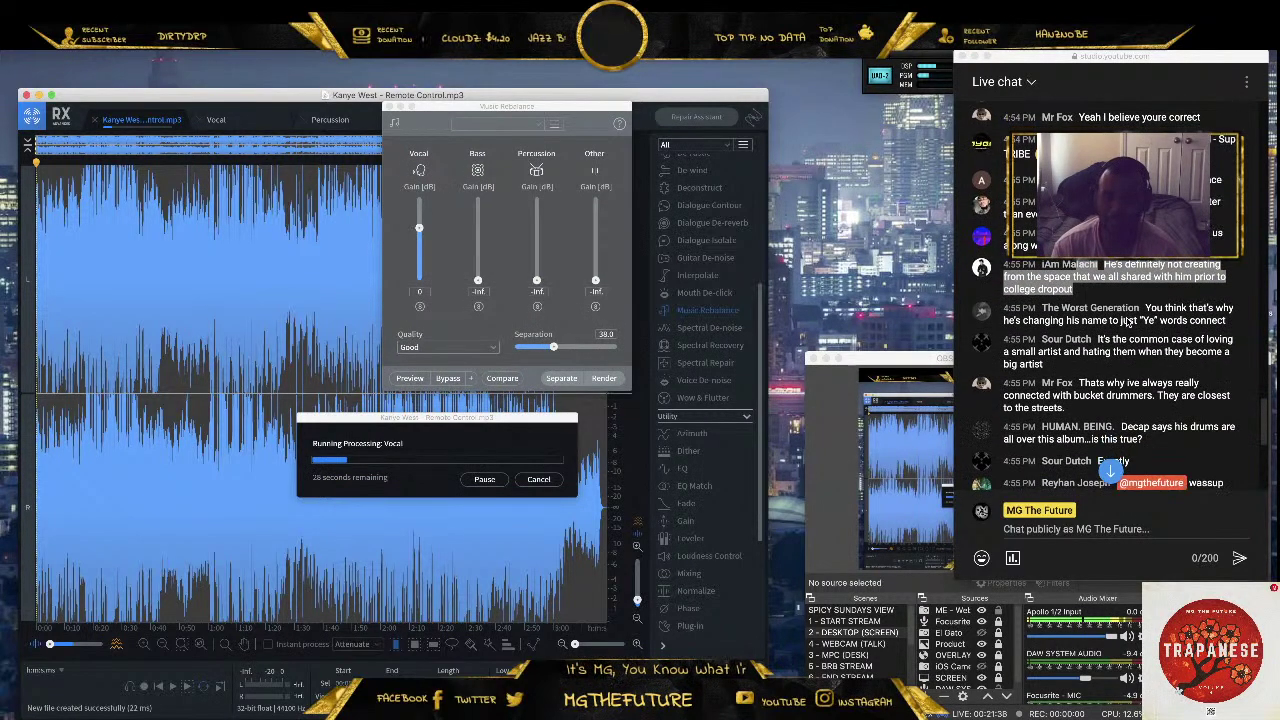
{"action": "scroll", "coordinate": [1127, 320], "scroll_direction": "down", "scroll_amount": 5}
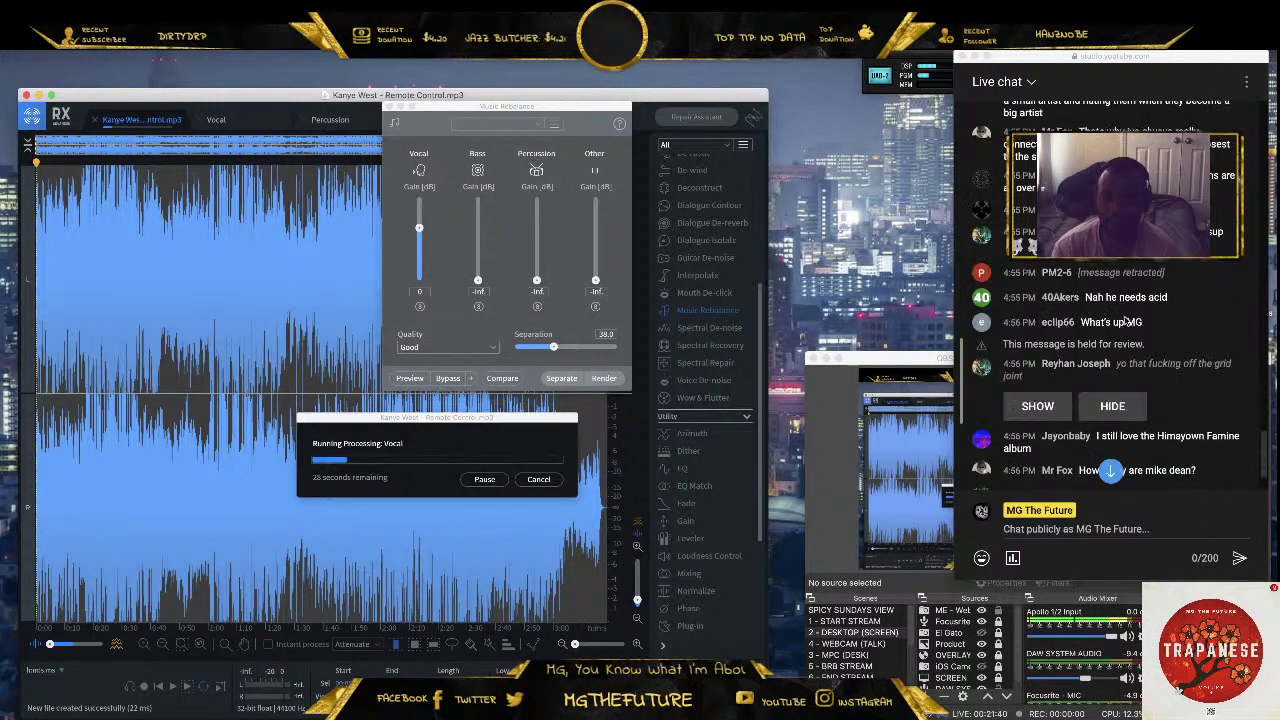
{"action": "scroll", "coordinate": [1127, 320], "scroll_direction": "down", "scroll_amount": 10}
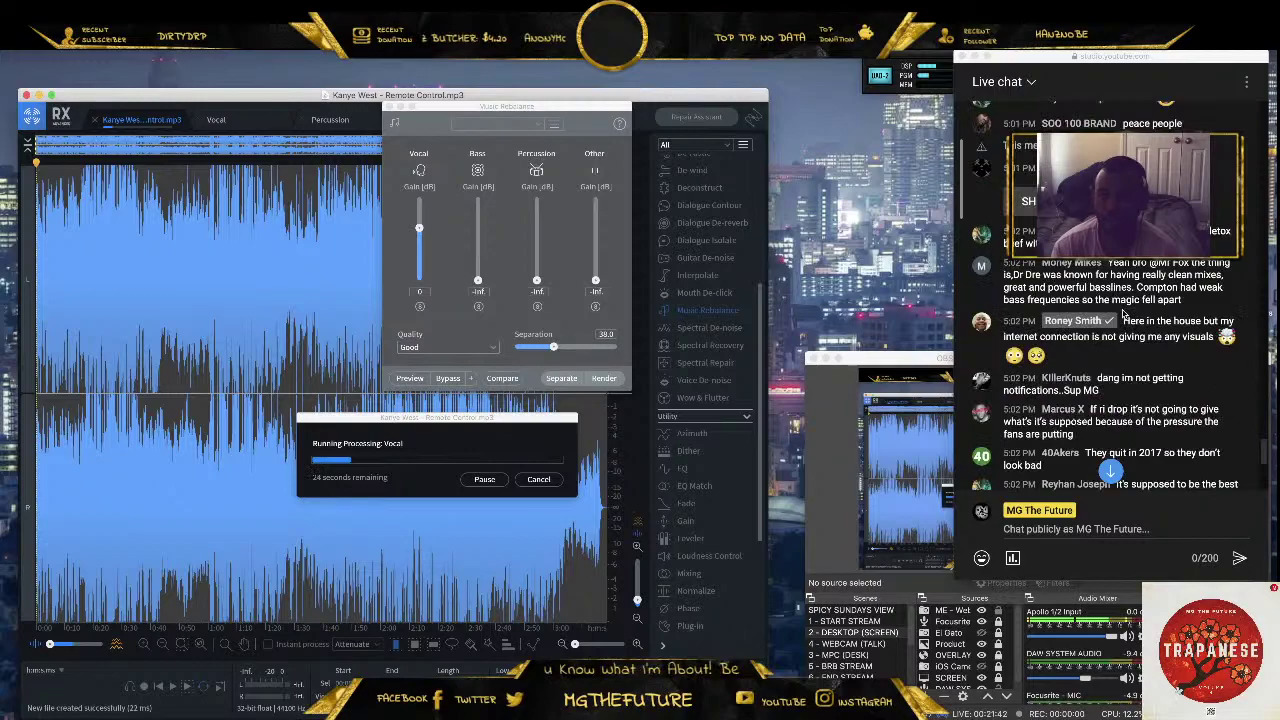
{"action": "scroll", "coordinate": [1122, 313], "scroll_direction": "up", "scroll_amount": 10}
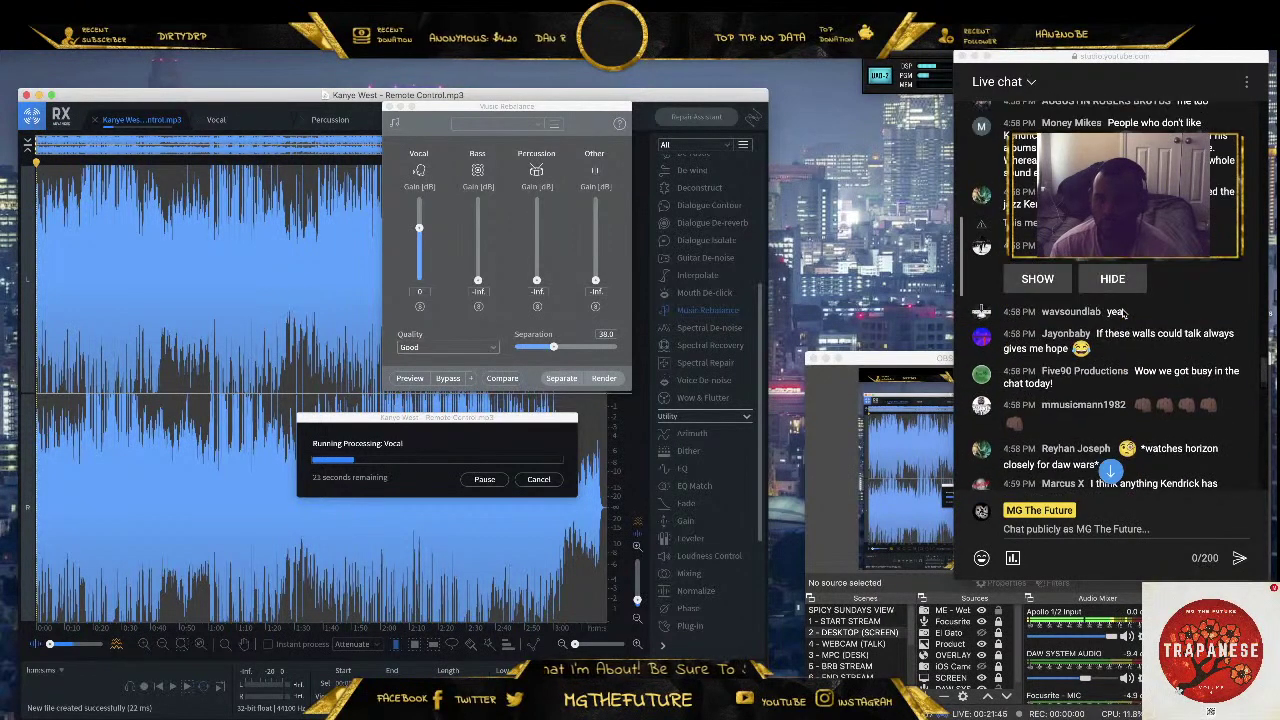
{"action": "scroll", "coordinate": [1122, 313], "scroll_direction": "up", "scroll_amount": 5}
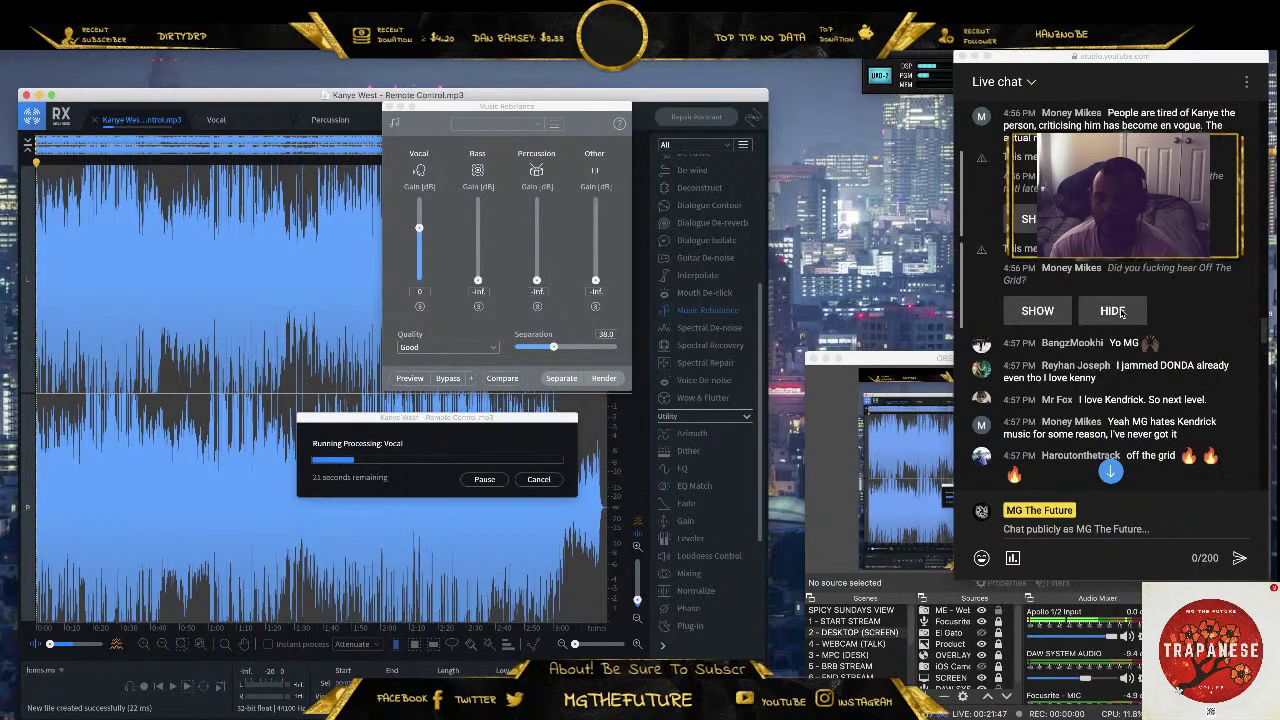
{"action": "scroll", "coordinate": [1121, 313], "scroll_direction": "up", "scroll_amount": 8}
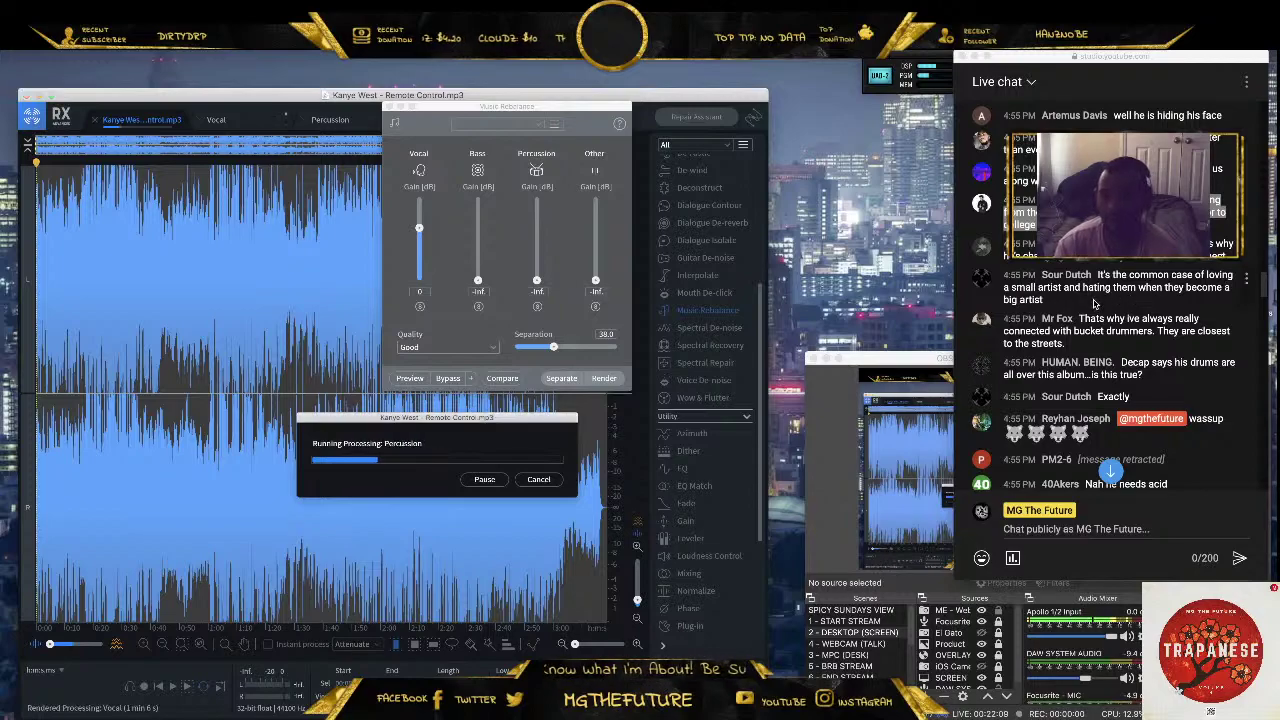
{"action": "left_click_drag", "start_coordinate": [1073, 304], "coordinate": [1098, 275]}
- Shift the audio editor window slightly and close the Music Rebalance module
{"action": "mouse_move", "coordinate": [729, 97]}
{"action": "left_mouse_down"}
{"action": "mouse_move", "coordinate": [705, 79]}
{"action": "mouse_move", "coordinate": [750, 97]}
{"action": "mouse_move", "coordinate": [720, 97]}
{"action": "left_mouse_up"}
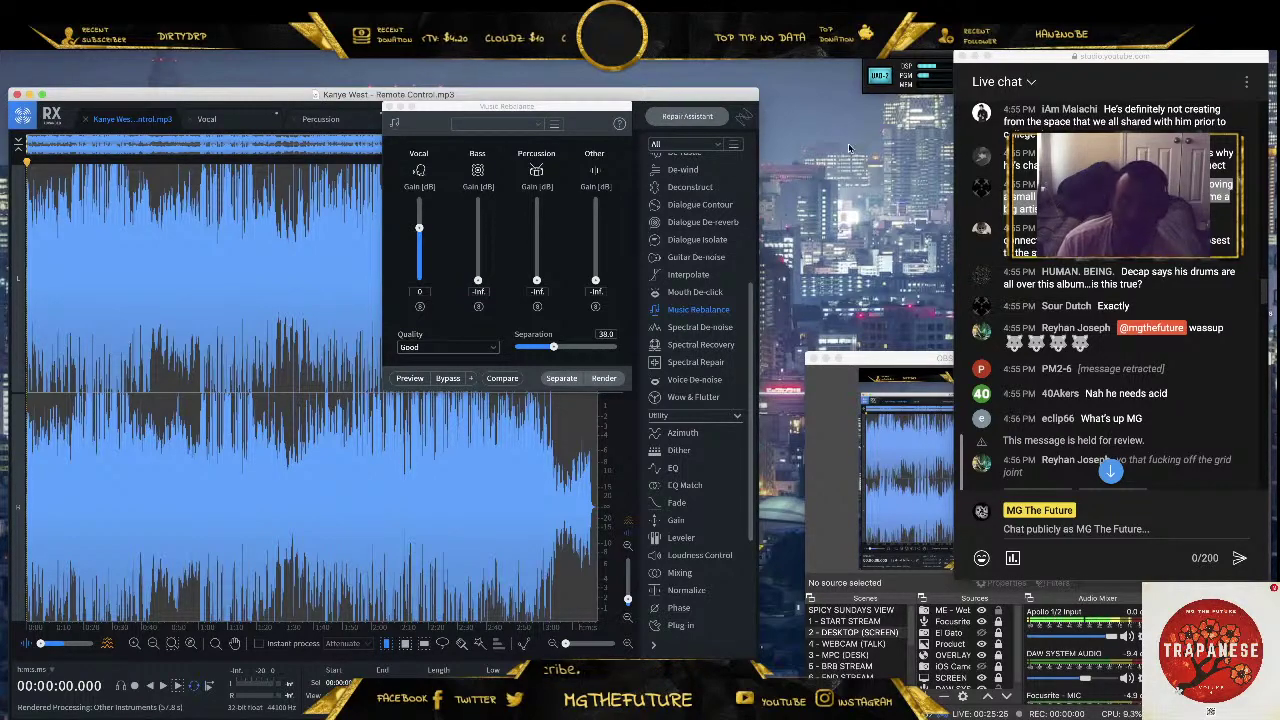
{"action": "left_click", "coordinate": [390, 106]}
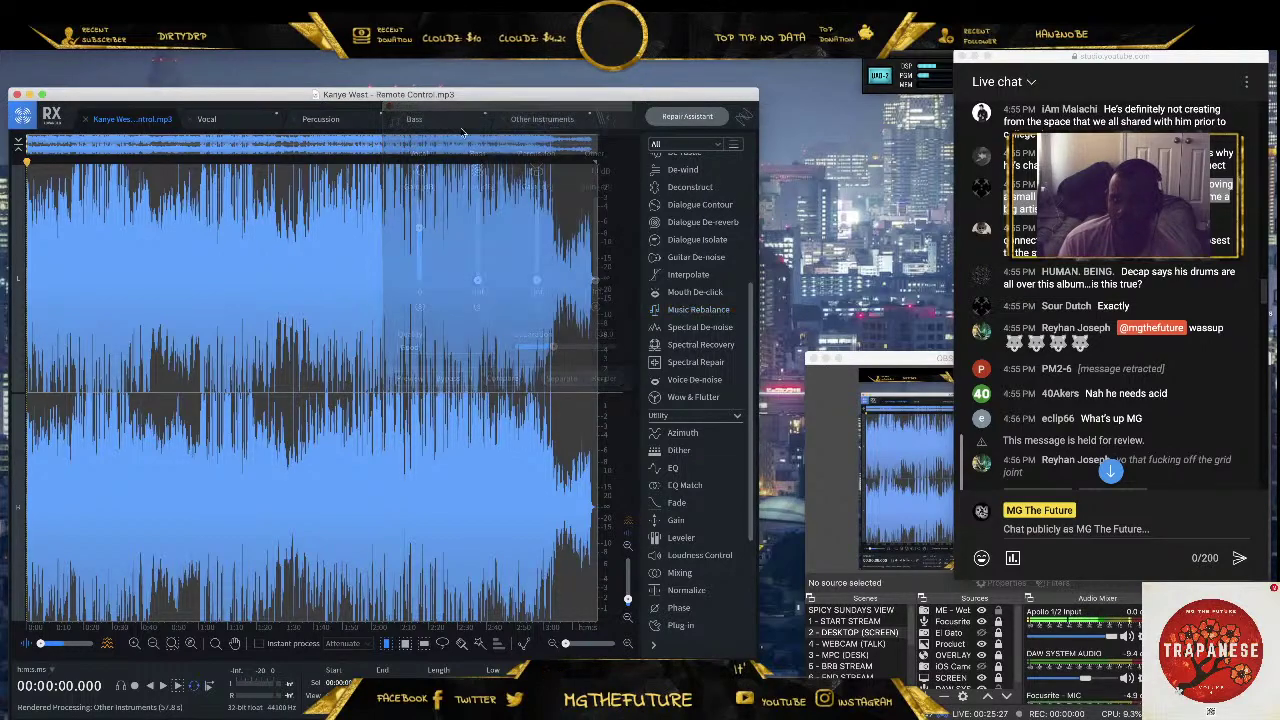
- Continue through the live chat from 4:55 to 4:57 PM, highlighting the comments about Decap's drums and the Himayown Famine album
{"action": "left_click", "coordinate": [1163, 270]}
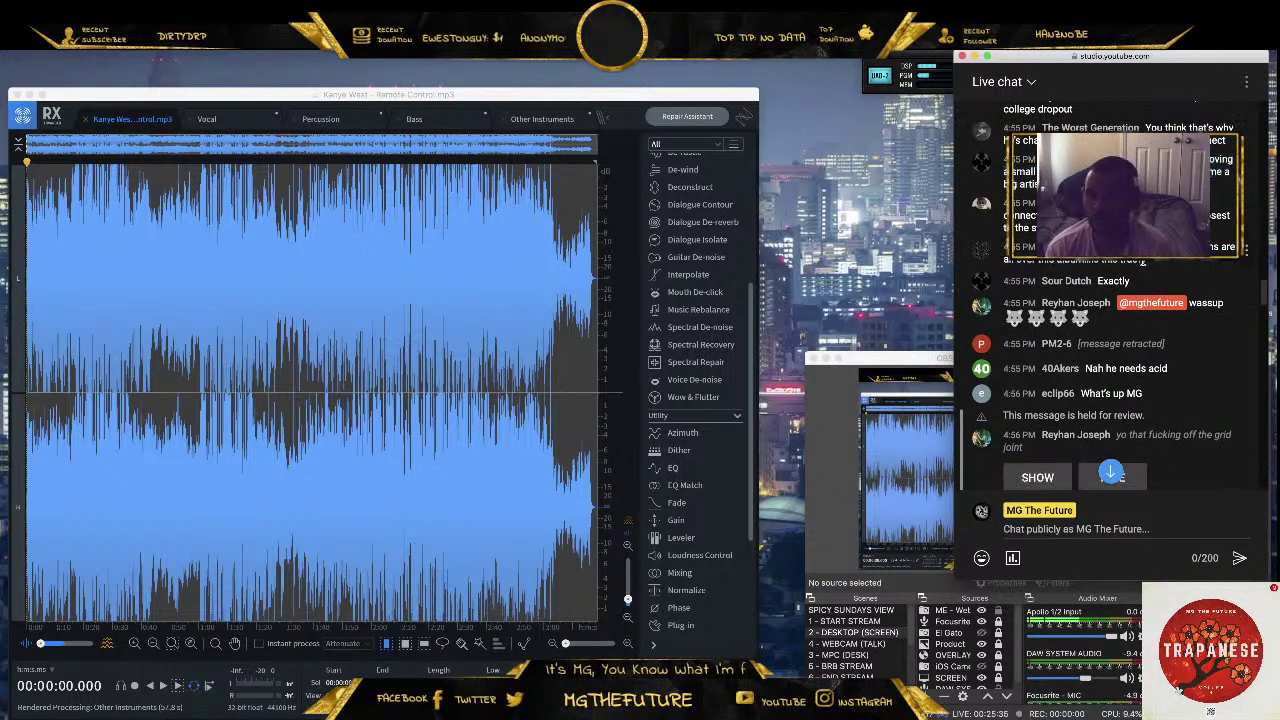
{"action": "triple_click", "coordinate": [1152, 250]}
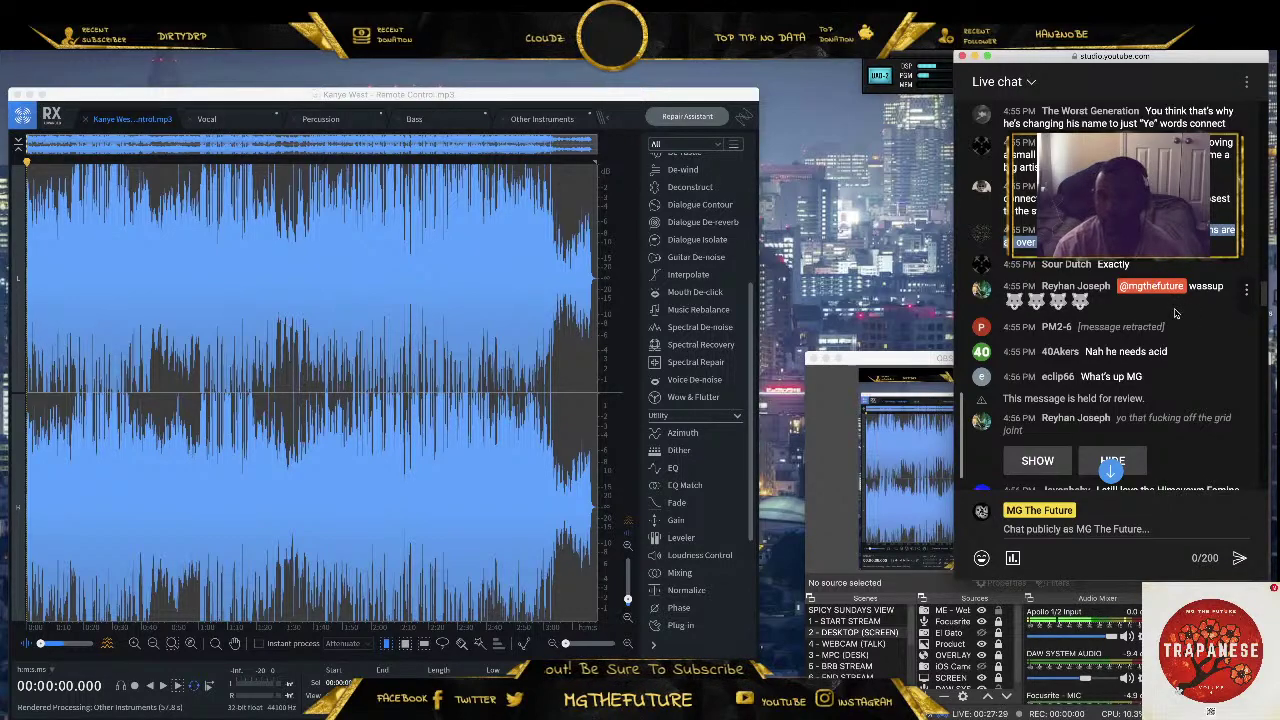
{"action": "scroll", "coordinate": [1168, 310], "scroll_direction": "down", "scroll_amount": 3}
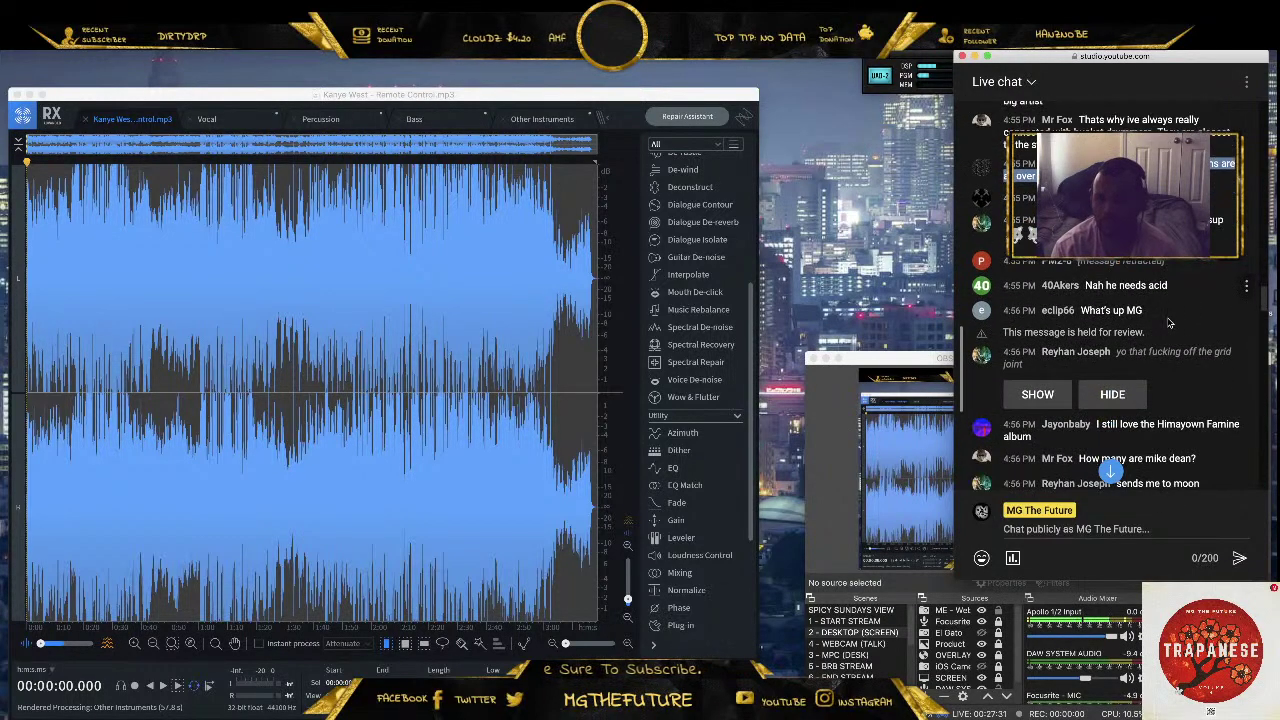
{"action": "scroll", "coordinate": [1166, 325], "scroll_direction": "down", "scroll_amount": 3}
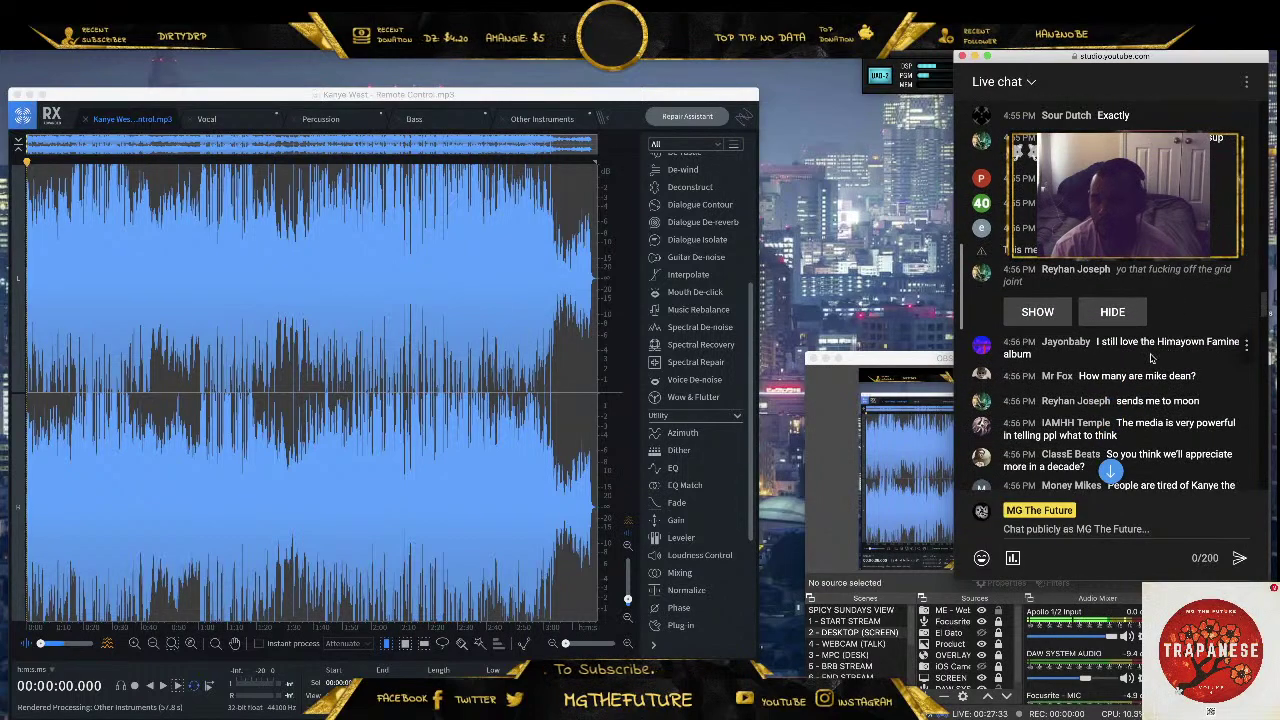
{"action": "scroll", "coordinate": [1131, 366], "scroll_direction": "down", "scroll_amount": 1}
{"action": "left_click_drag", "start_coordinate": [1097, 277], "coordinate": [1167, 292]}
{"action": "scroll", "coordinate": [1150, 302], "scroll_direction": "down", "scroll_amount": 1}
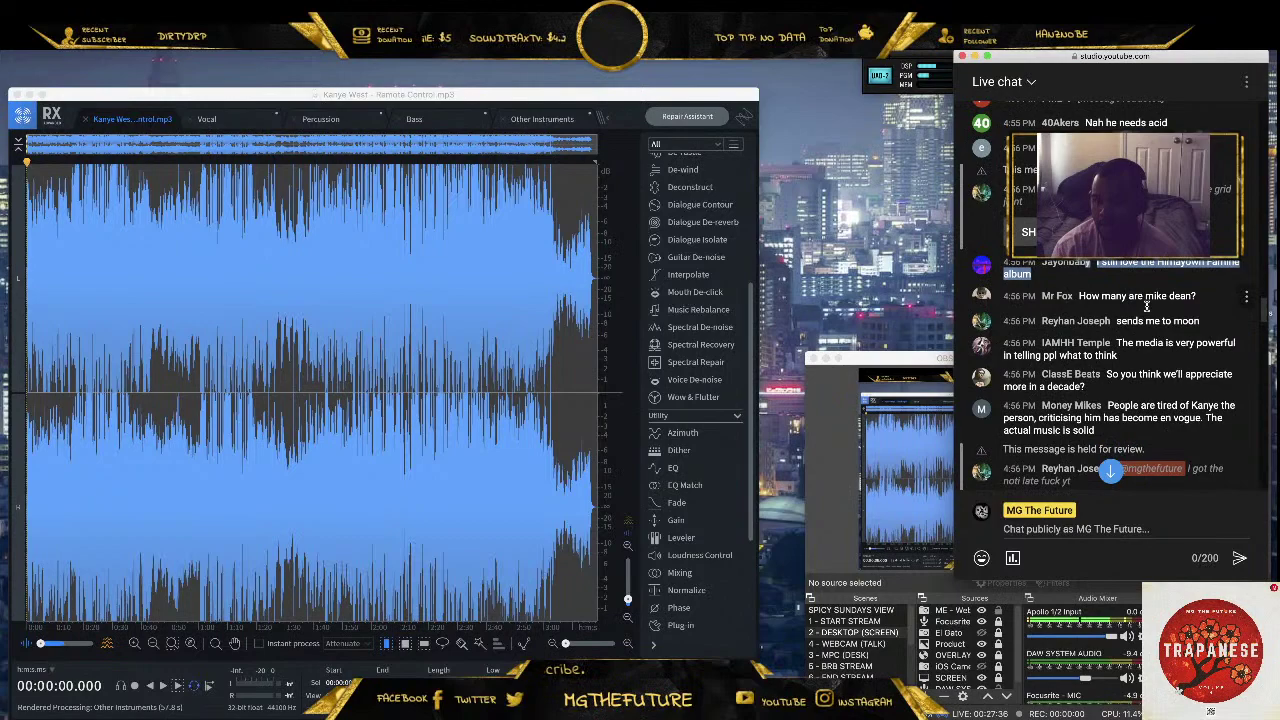
{"action": "scroll", "coordinate": [1143, 306], "scroll_direction": "down", "scroll_amount": 1}
{"action": "scroll", "coordinate": [1139, 307], "scroll_direction": "down", "scroll_amount": 2}
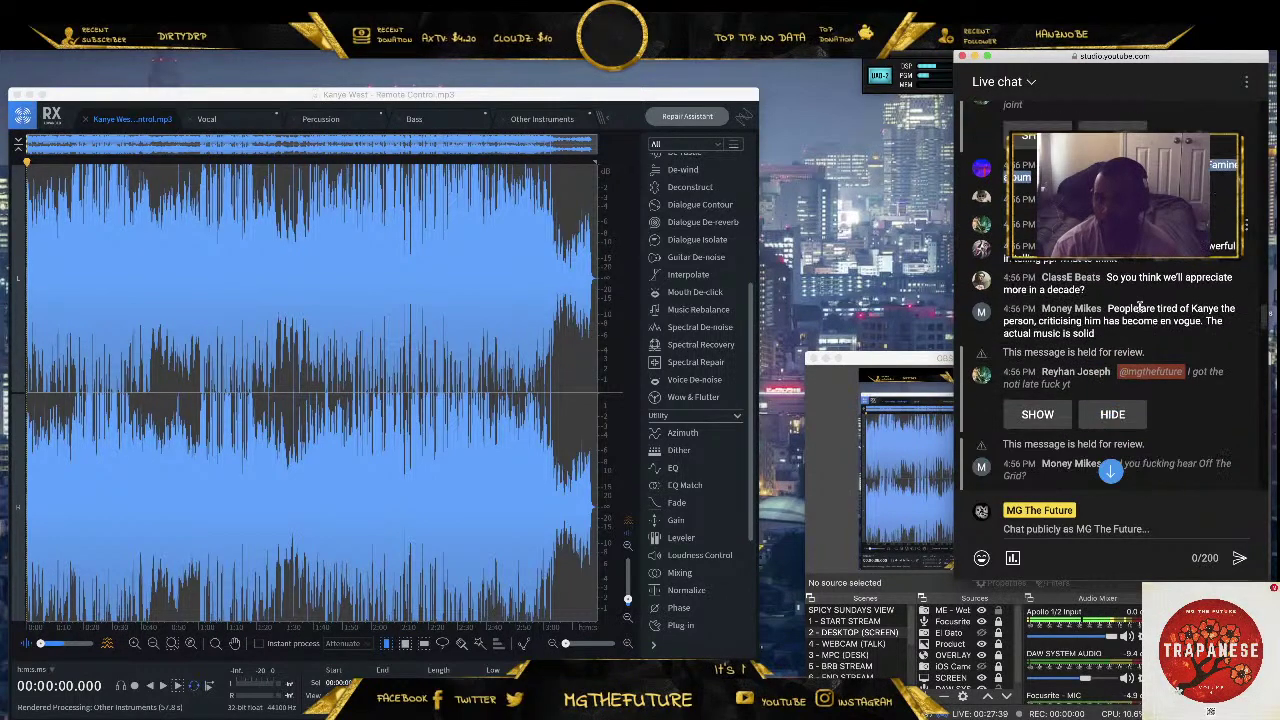
{"action": "scroll", "coordinate": [1139, 307], "scroll_direction": "down", "scroll_amount": 2}
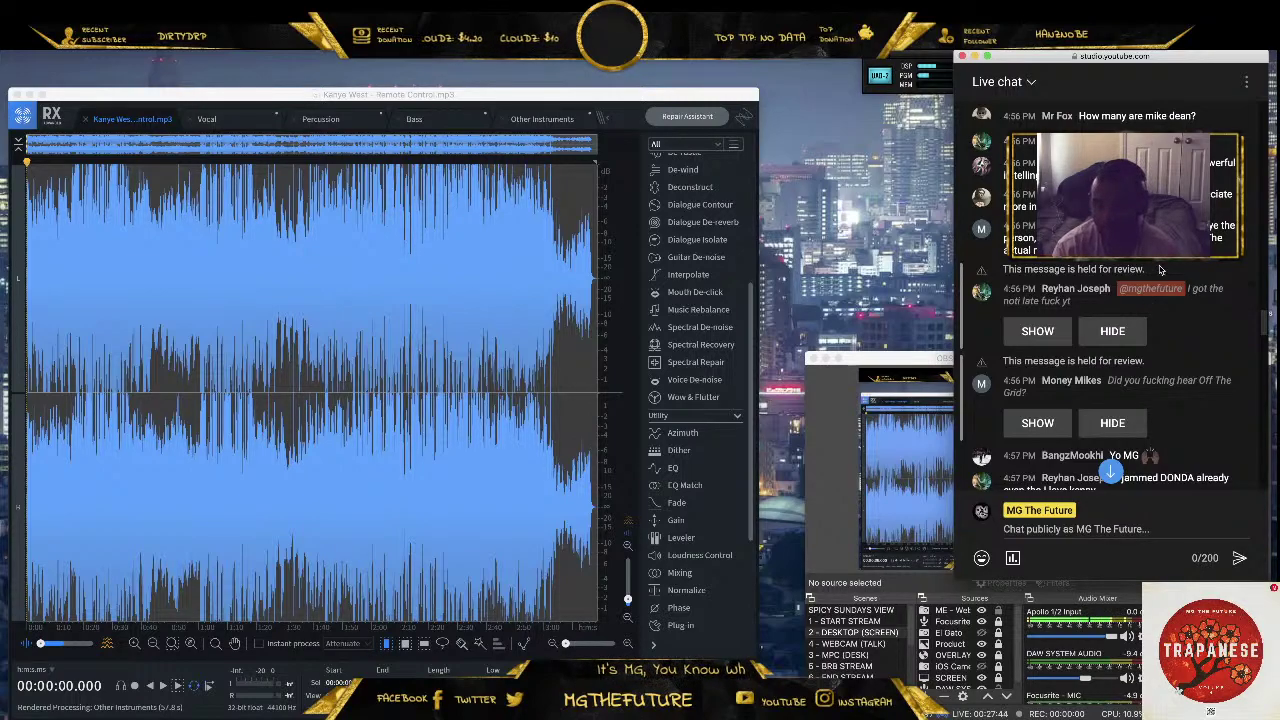
{"action": "scroll", "coordinate": [1160, 270], "scroll_direction": "down", "scroll_amount": 2}
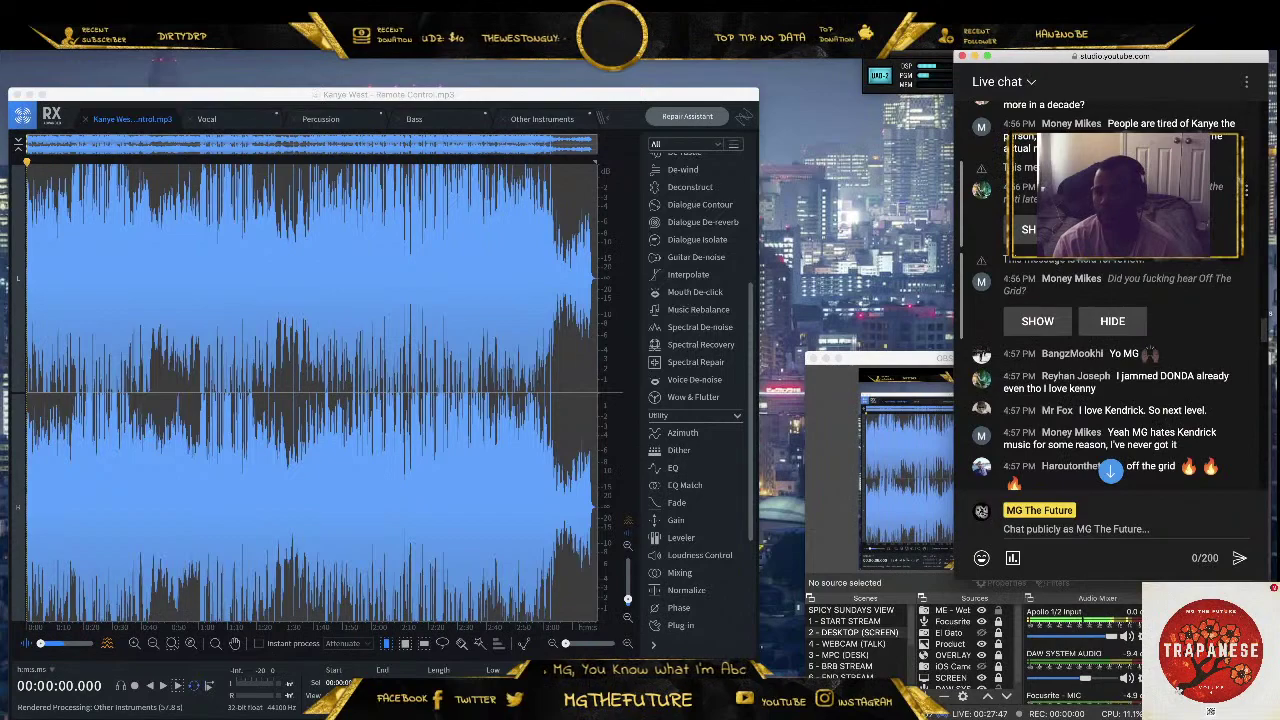